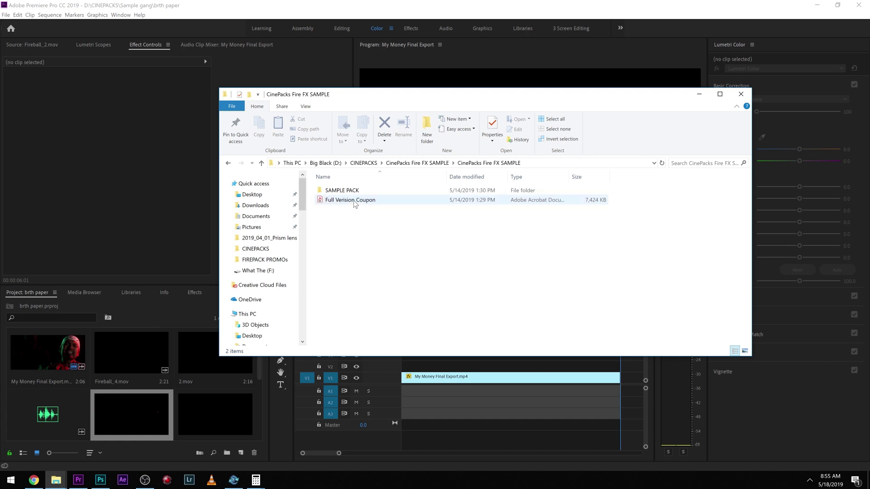
# Browse the fire clips and sound in the SAMPLE PACK folder, then switch back to Premiere
pyautogui.click(355, 202)
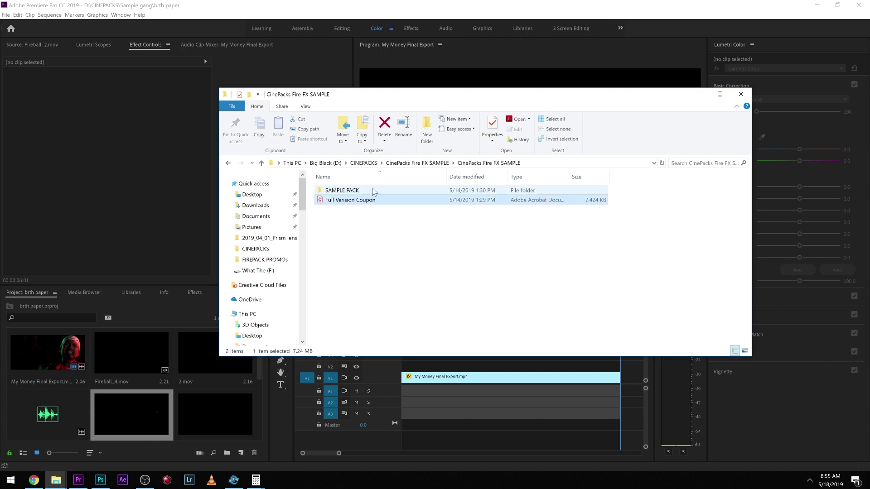
pyautogui.doubleClick(373, 189)
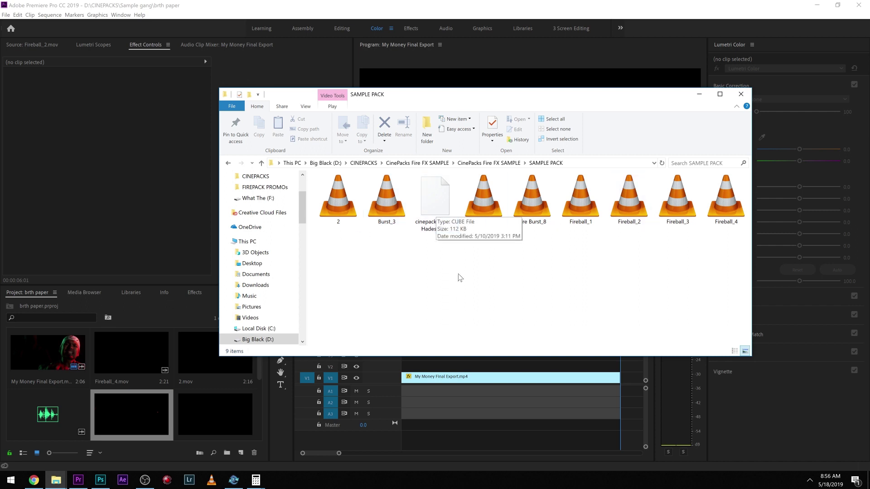
pyautogui.click(179, 309)
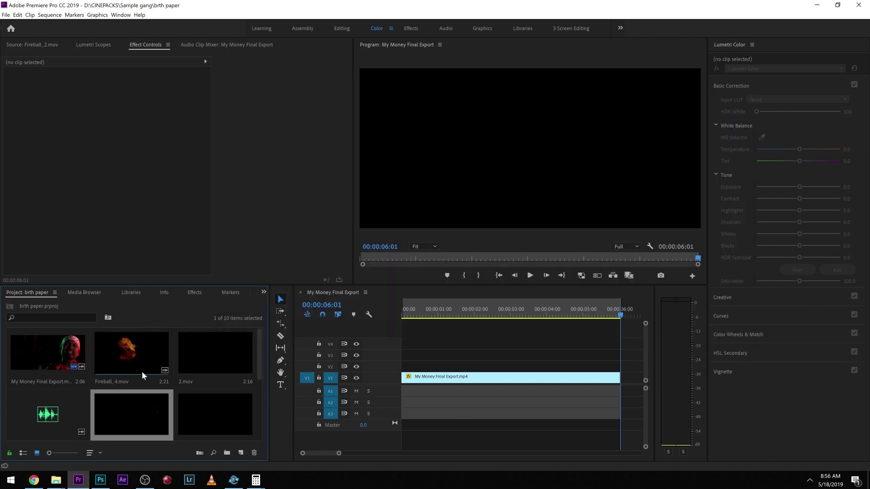
# Preview the Burst_3.wav sound effect in the Source monitor
pyautogui.scroll(-4, 143, 372)
pyautogui.scroll(6, 142, 372)
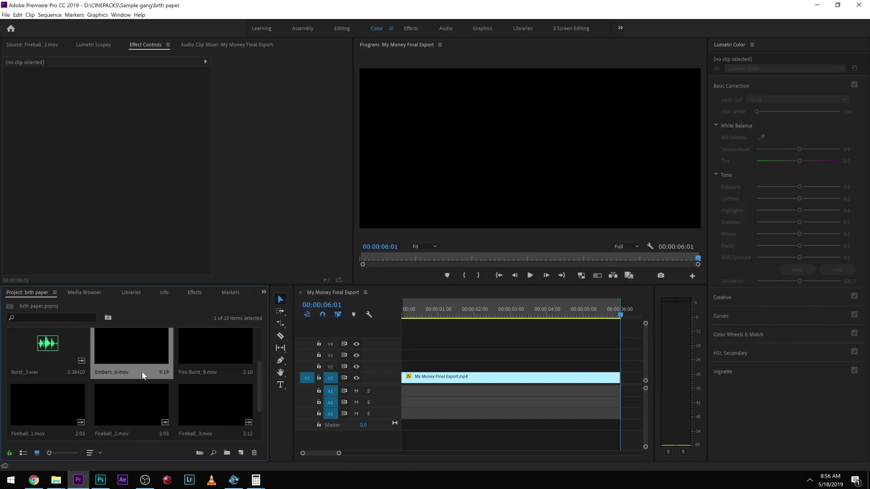
pyautogui.scroll(-2, 154, 381)
pyautogui.scroll(2, 192, 371)
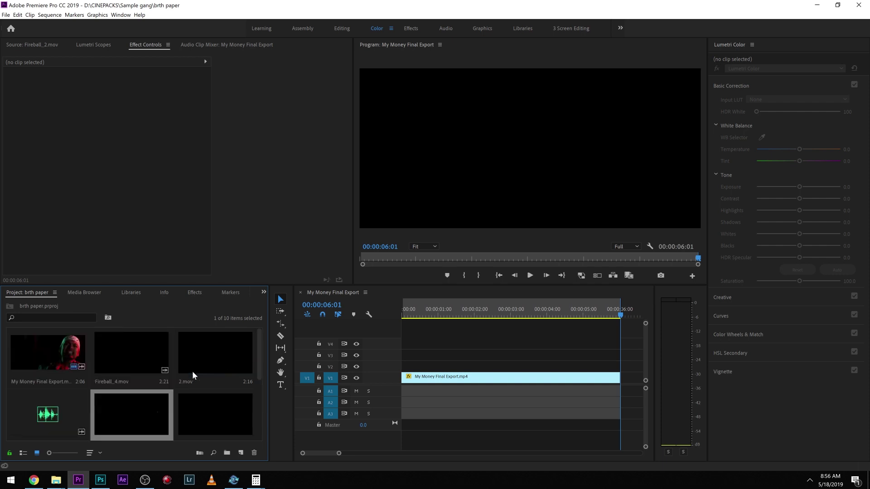
pyautogui.scroll(-2, 85, 386)
pyautogui.doubleClick(47, 359)
pyautogui.press('space')
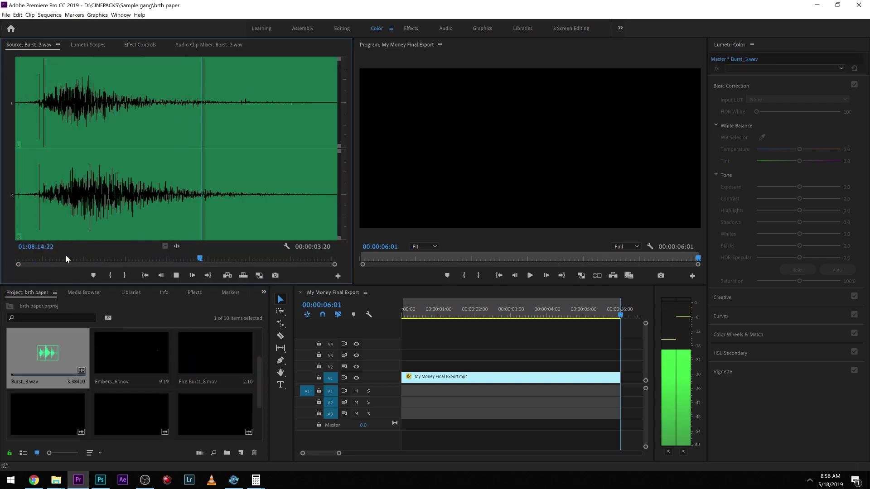
pyautogui.press('space')
# Play the music video sequence, then return the playhead to the start
pyautogui.scroll(2, 229, 400)
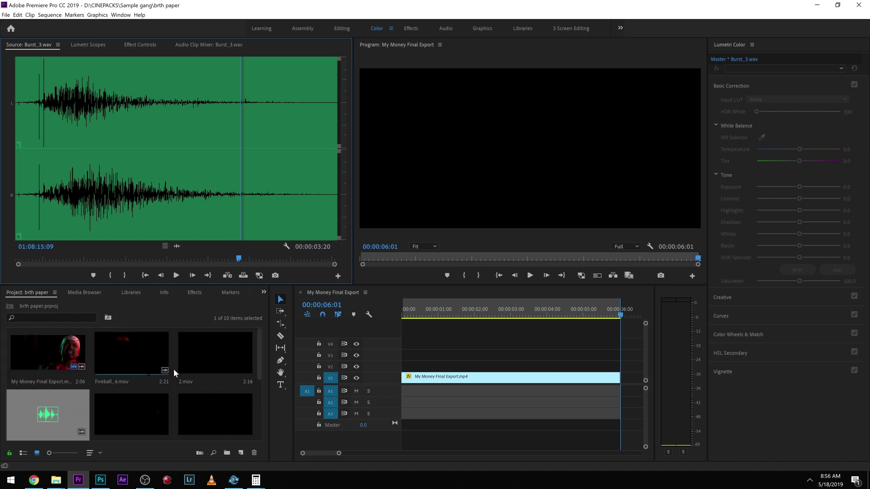
pyautogui.click(377, 323)
pyautogui.press('space')
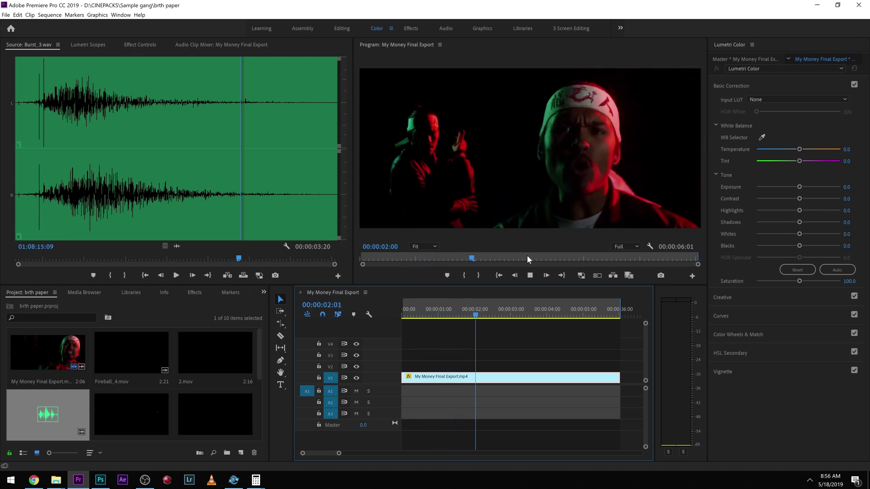
pyautogui.press('space')
pyautogui.moveTo(447, 311); pyautogui.dragTo(399, 317)
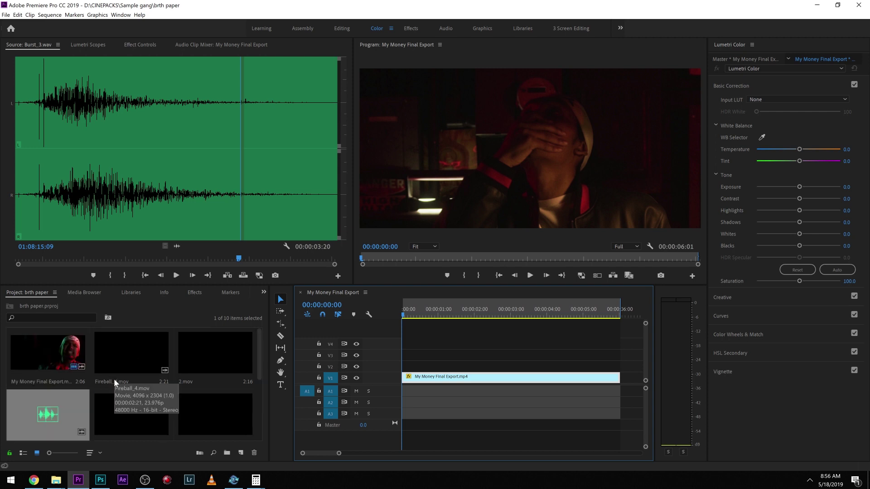
# Preview the Fireball_4.mov clip in the Source monitor
pyautogui.doubleClick(121, 355)
pyautogui.press('space')
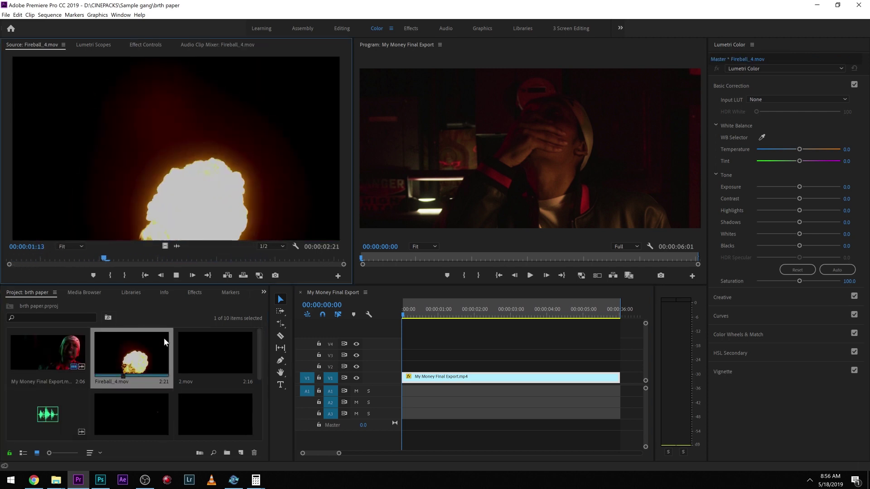
pyautogui.scroll(-2, 186, 352)
pyautogui.scroll(2, 199, 366)
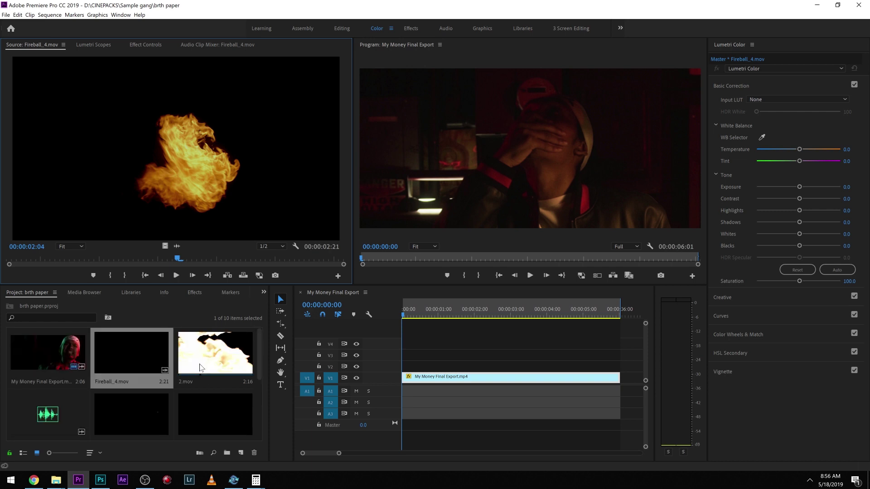
# Place 2.mov on V2 above the music video, scale it to frame size, and nudge it later
pyautogui.moveTo(202, 358); pyautogui.dragTo(413, 368)
pyautogui.press('space')
pyautogui.click(423, 371)
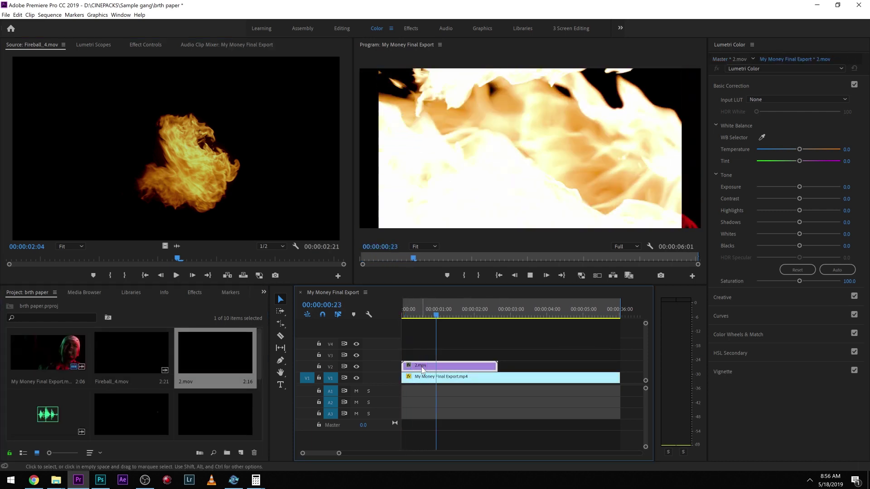
pyautogui.rightClick(436, 368)
pyautogui.click(472, 280)
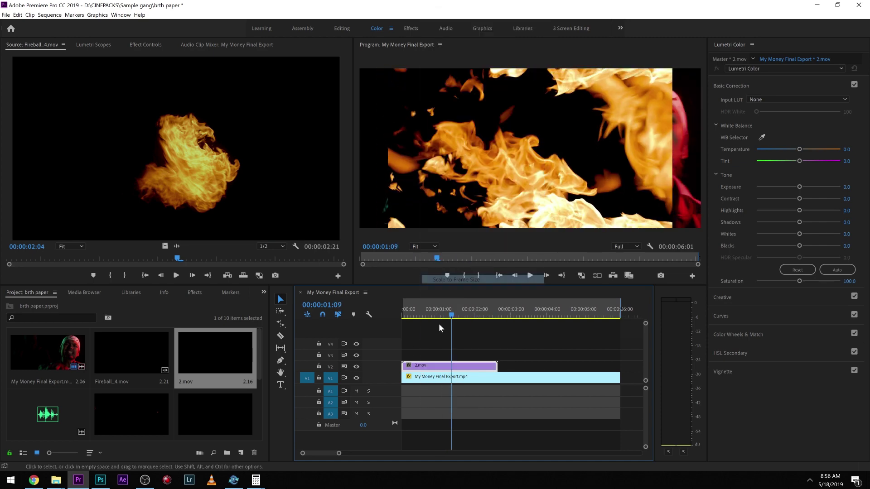
pyautogui.moveTo(427, 365); pyautogui.dragTo(438, 367)
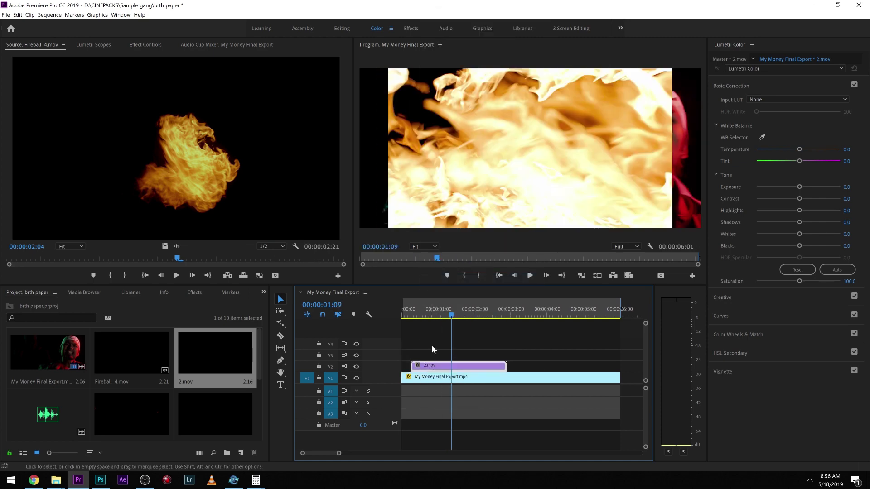
# Set the 2.mov fire clip's Scale to 132 and its Blend Mode to Screen
pyautogui.click(139, 43)
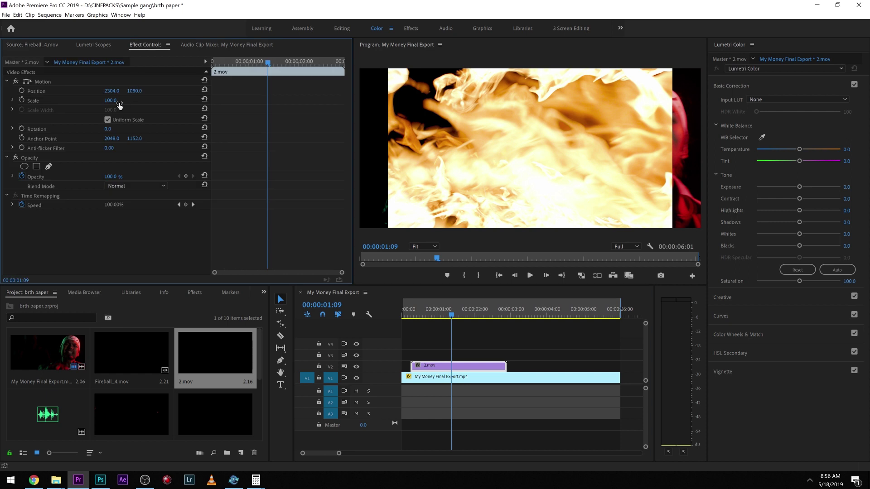
pyautogui.moveTo(120, 105); pyautogui.dragTo(135, 106)
pyautogui.click(149, 188)
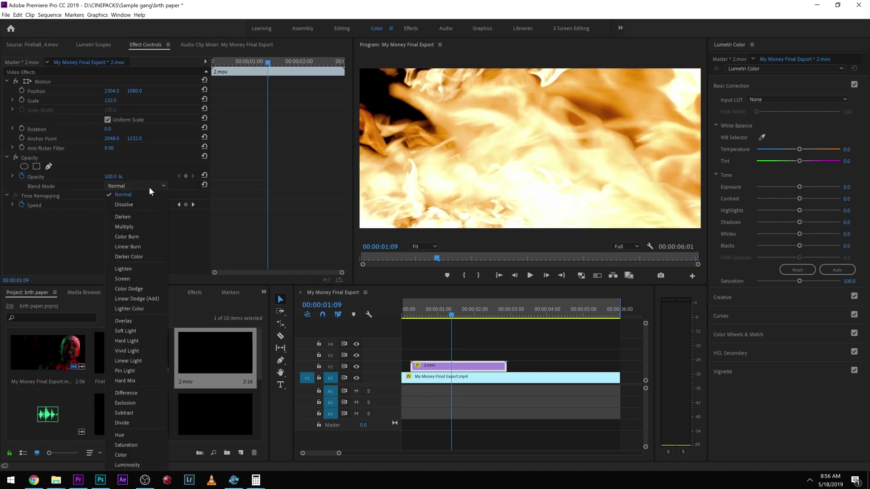
pyautogui.click(123, 279)
pyautogui.click(121, 186)
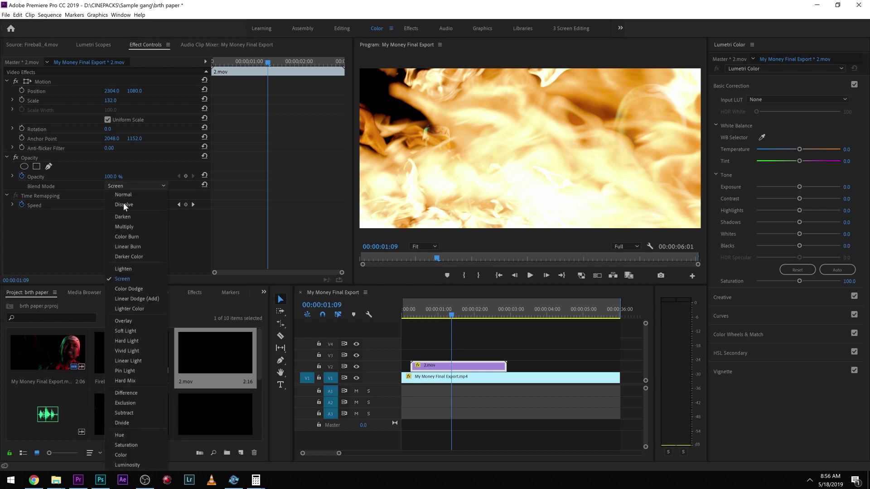
pyautogui.click(451, 334)
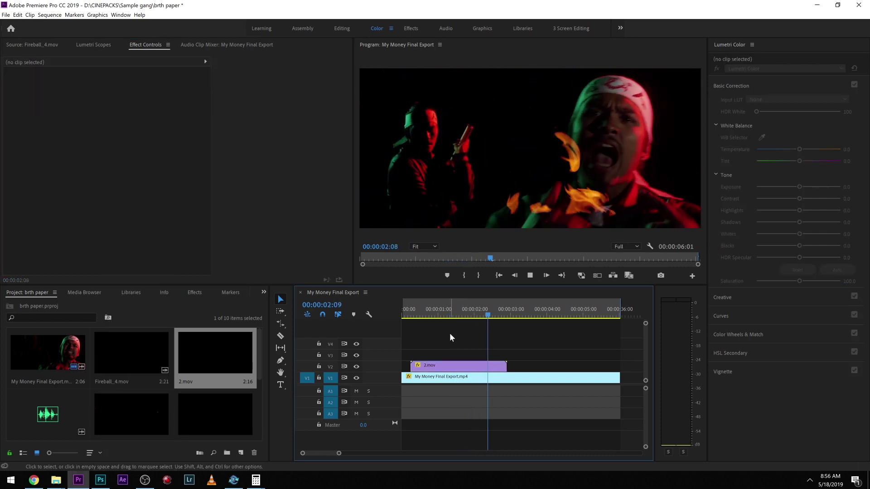
# Apply Color Balance (HLS) to 2.mov and keyframe its Hue from the clip's first frame
pyautogui.press('space')
pyautogui.click(412, 313)
pyautogui.hotkey('shift', '7')
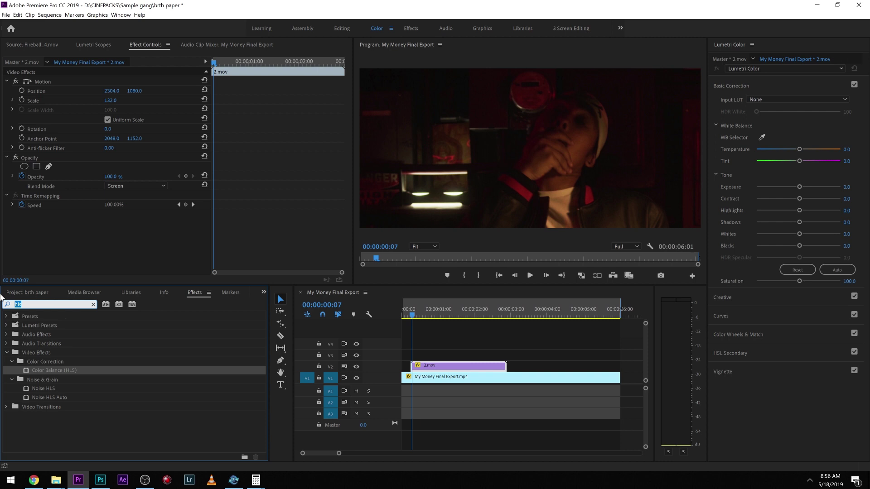
pyautogui.doubleClick(58, 370)
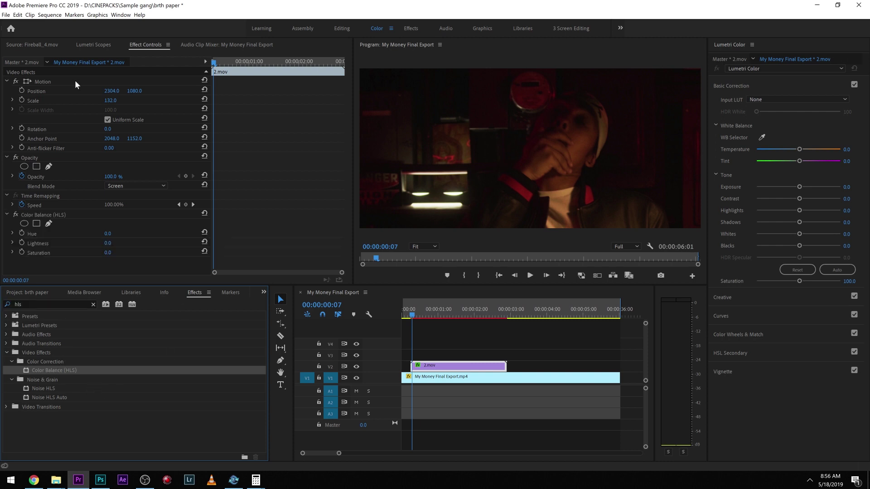
pyautogui.click(411, 313)
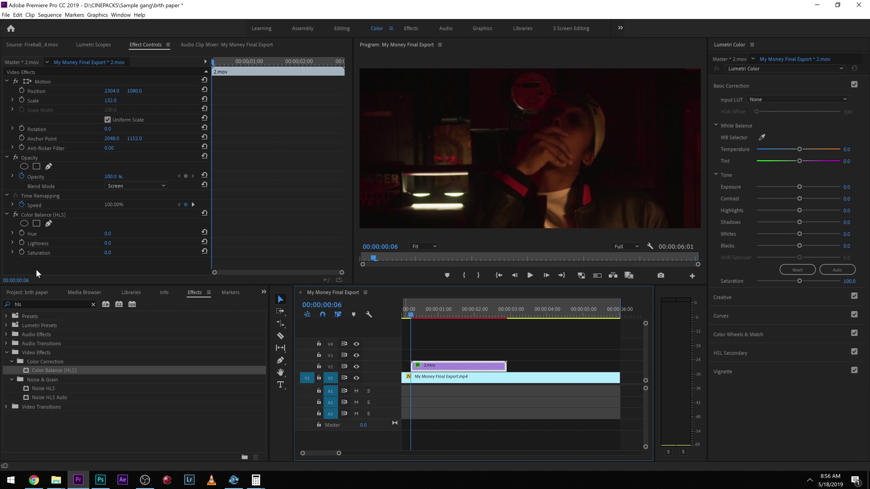
pyautogui.click(22, 233)
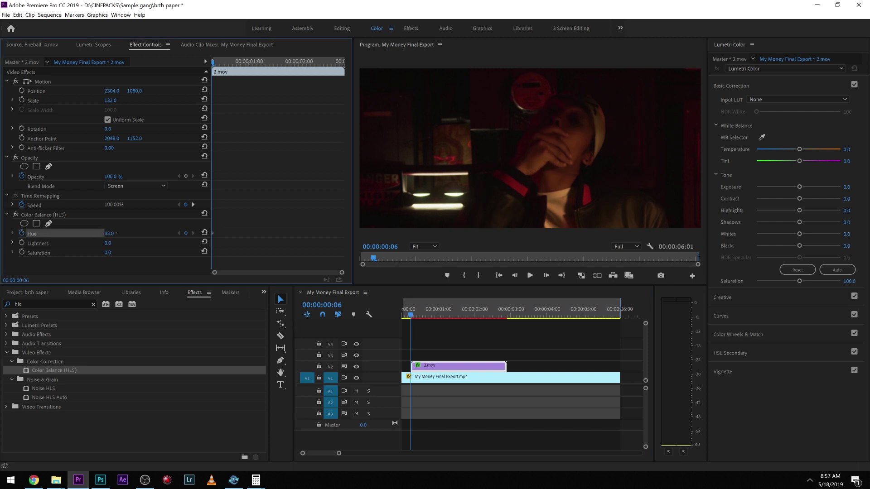
pyautogui.moveTo(247, 69); pyautogui.dragTo(343, 90)
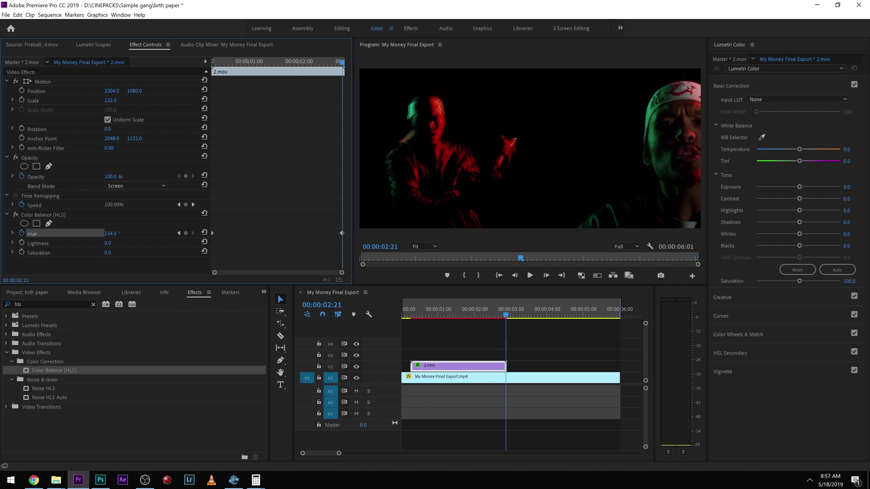
# Play the opening seconds to check the purple fire overlay, stopping at 03:02
pyautogui.press('space')
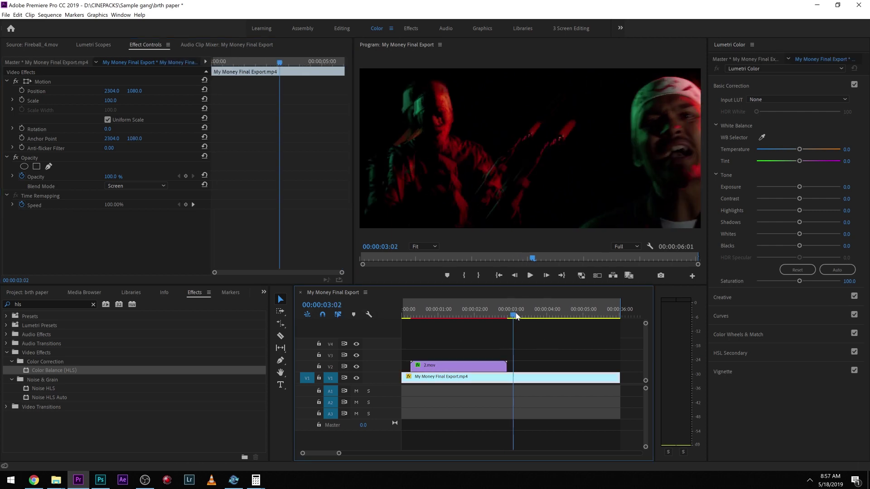
pyautogui.press('Home')
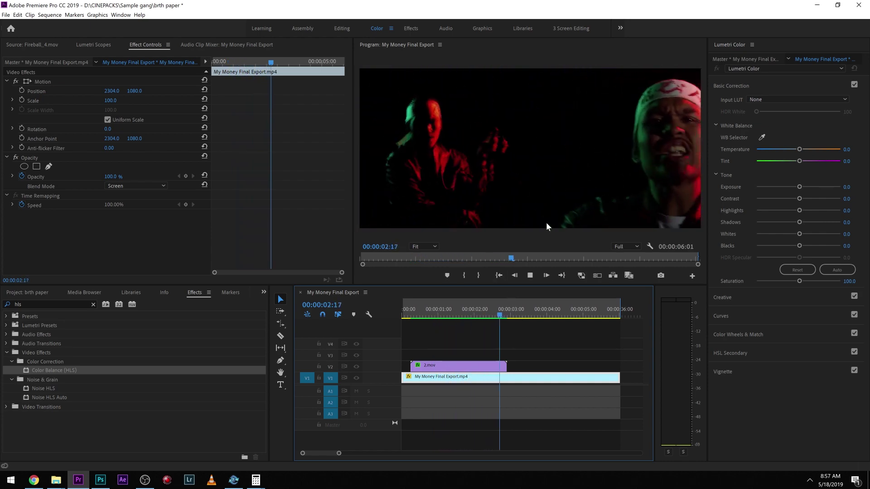
pyautogui.click(514, 276)
pyautogui.moveTo(461, 310); pyautogui.dragTo(416, 320)
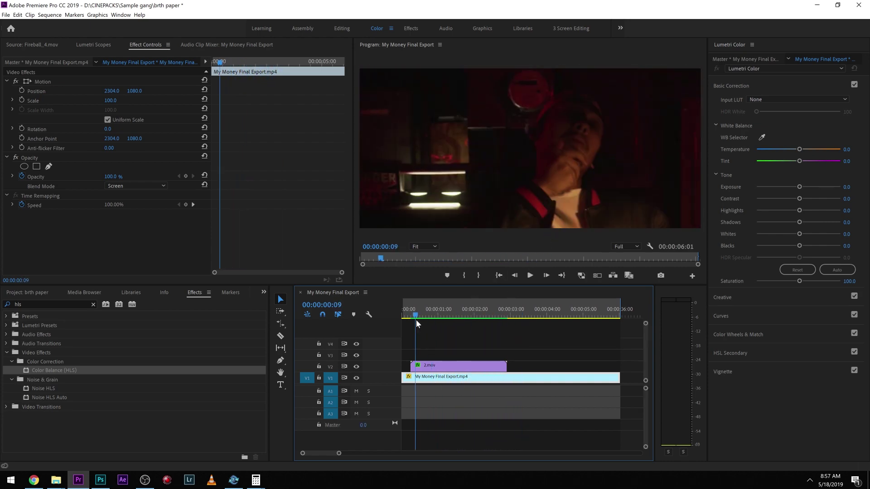
pyautogui.press('space')
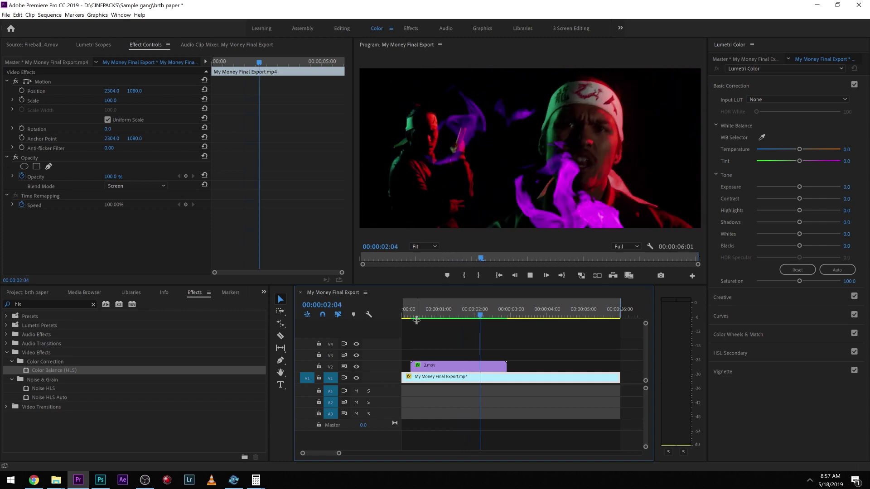
pyautogui.press('space')
# Add Embers_6.mov to V2 above the music video with Scale 159 and Screen blending
pyautogui.click(21, 293)
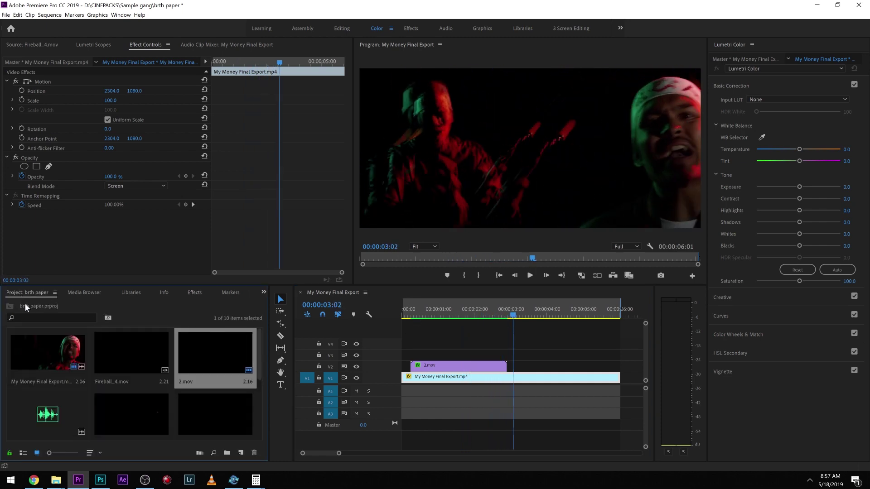
pyautogui.moveTo(129, 355); pyautogui.dragTo(492, 365)
pyautogui.click(489, 315)
pyautogui.moveTo(493, 322); pyautogui.dragTo(508, 323)
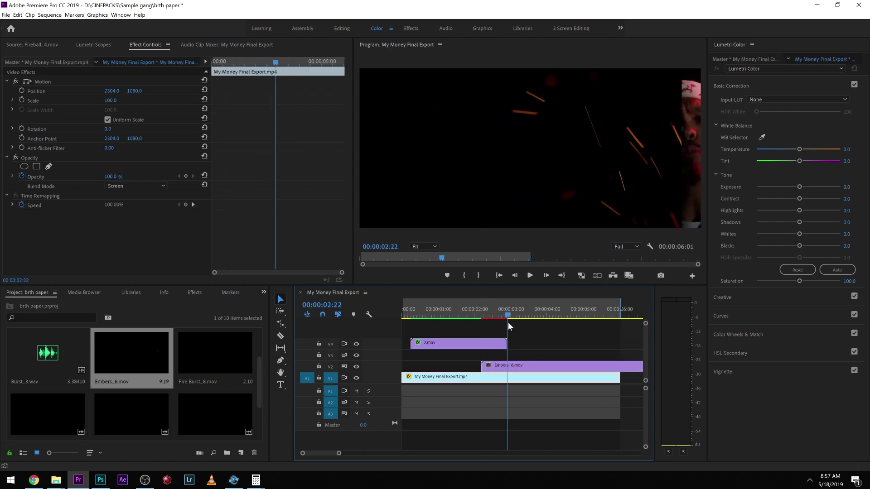
pyautogui.click(519, 367)
pyautogui.moveTo(105, 100); pyautogui.dragTo(132, 101)
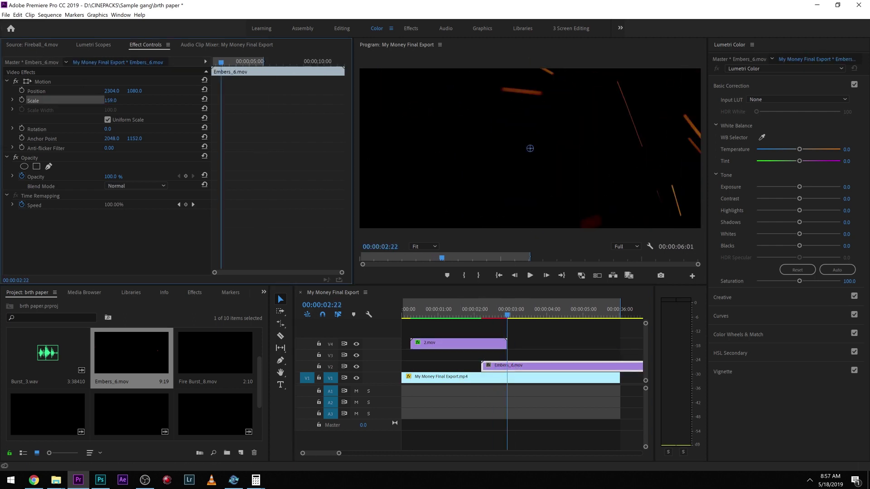
pyautogui.click(139, 185)
pyautogui.click(118, 270)
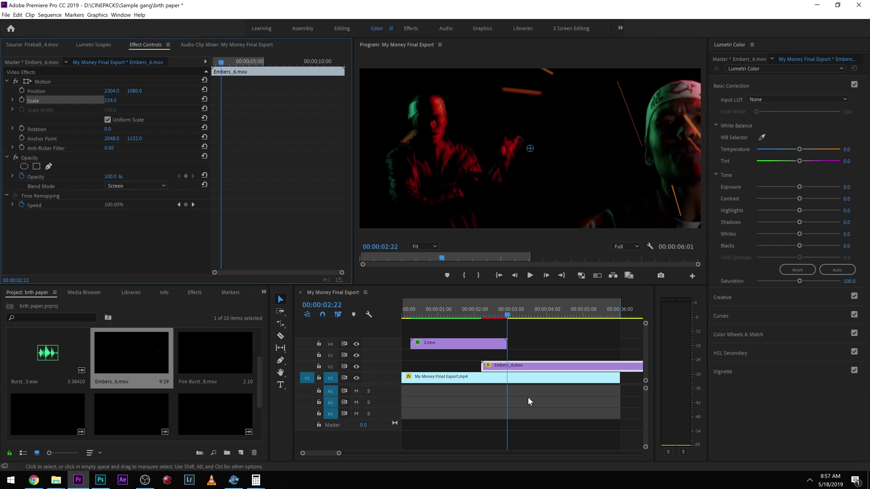
# Move the embers clip to 00:00 and trim it to end with the music video
pyautogui.moveTo(528, 370); pyautogui.dragTo(450, 370)
pyautogui.press('Home')
pyautogui.press('space')
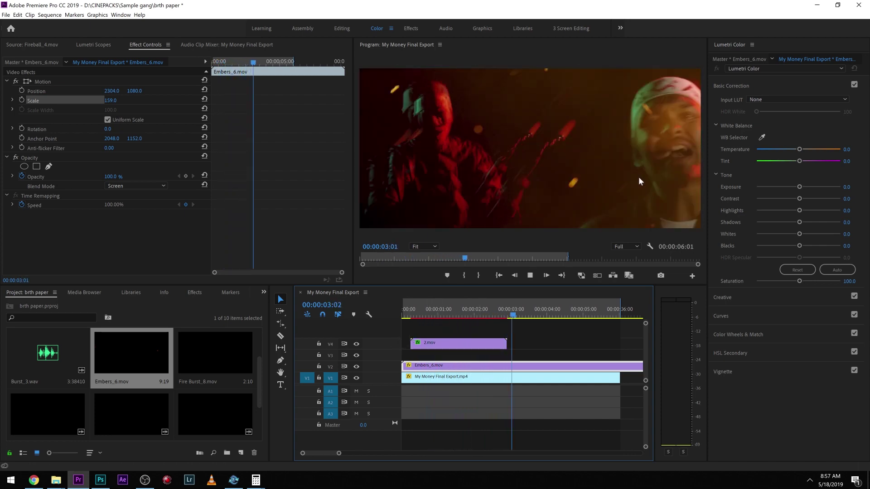
pyautogui.press('space')
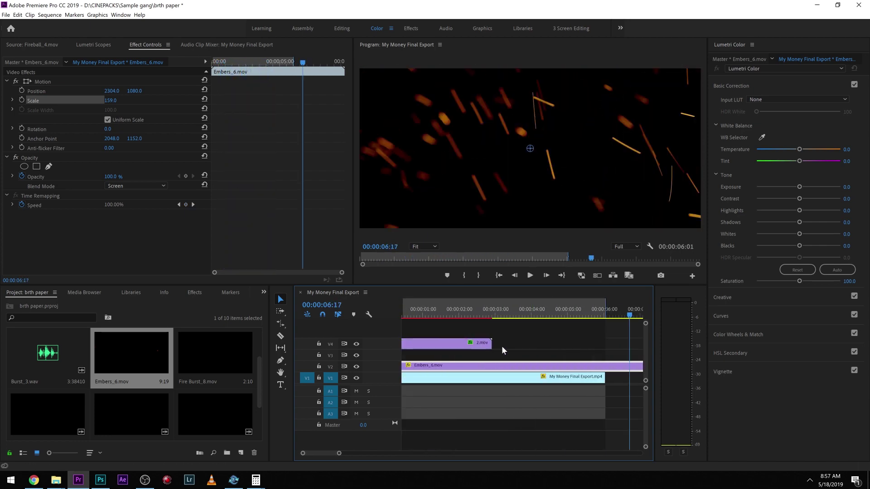
pyautogui.click(605, 365)
pyautogui.press('v')
pyautogui.click(619, 366)
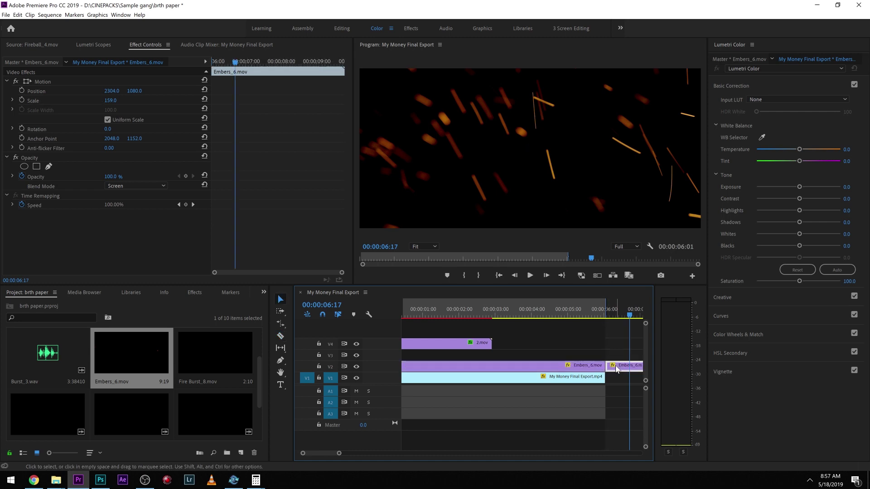
pyautogui.press('Delete')
# Copy the Color Balance (HLS) effect from 2.mov onto Embers_6.mov
pyautogui.click(540, 367)
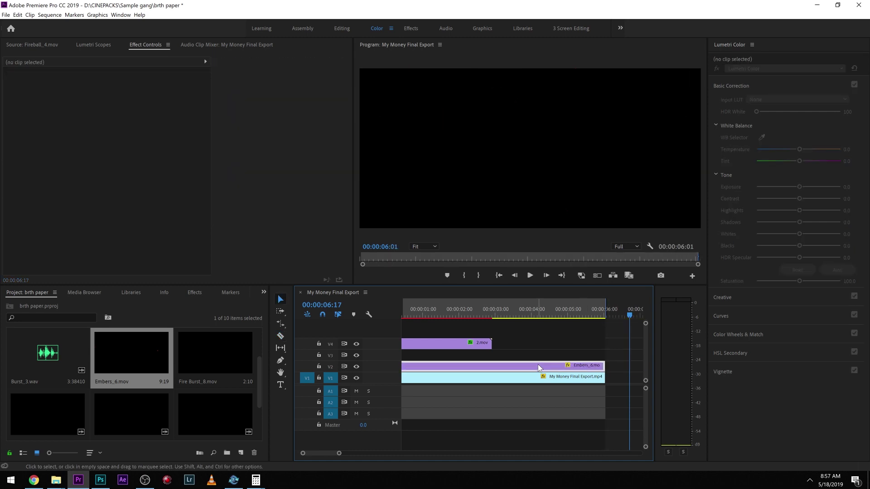
pyautogui.click(437, 349)
pyautogui.click(60, 214)
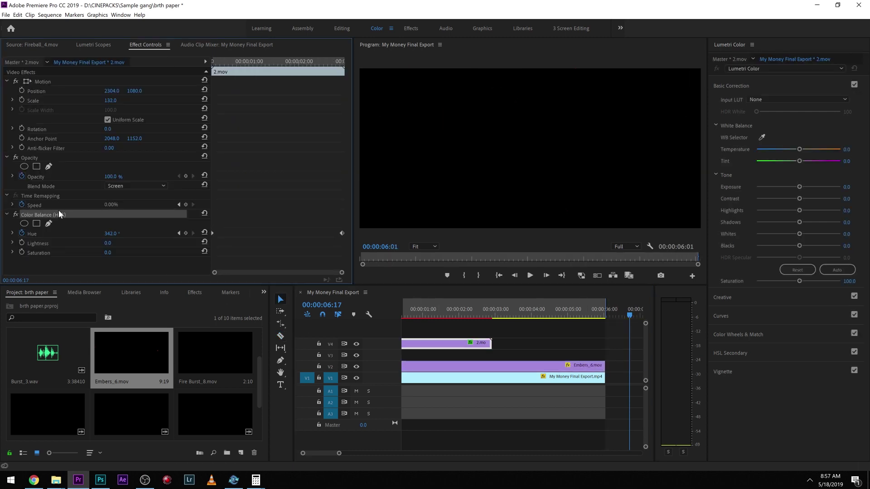
pyautogui.click(454, 366)
# Replace the embers' Hue keyframe with Hue 0 at the start and 9x42.0° at the end
pyautogui.click(148, 259)
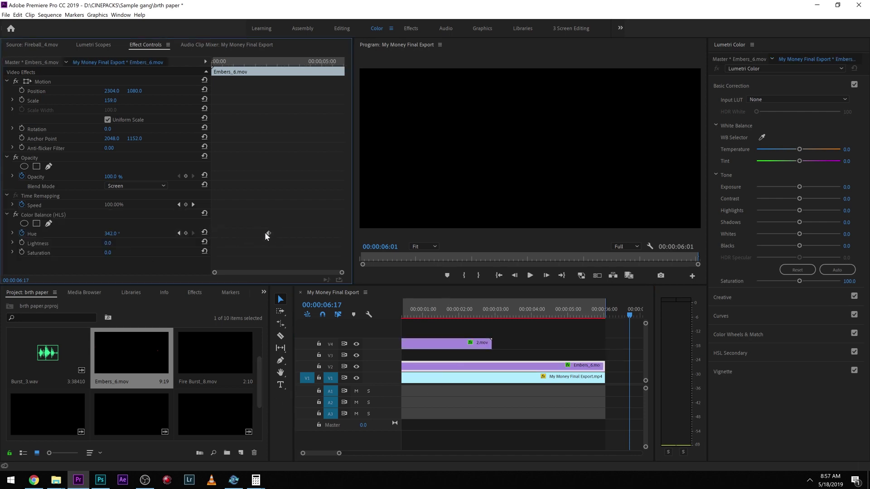
pyautogui.press('Delete')
pyautogui.press('Home')
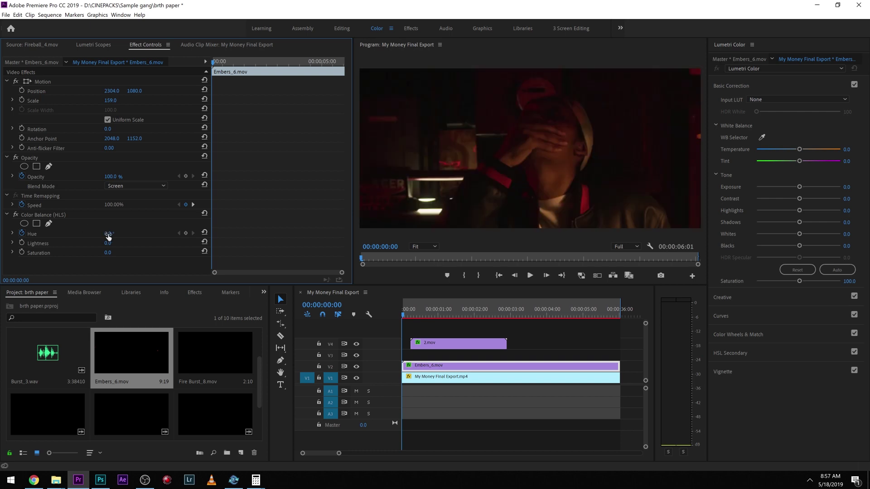
pyautogui.moveTo(113, 234); pyautogui.dragTo(105, 234)
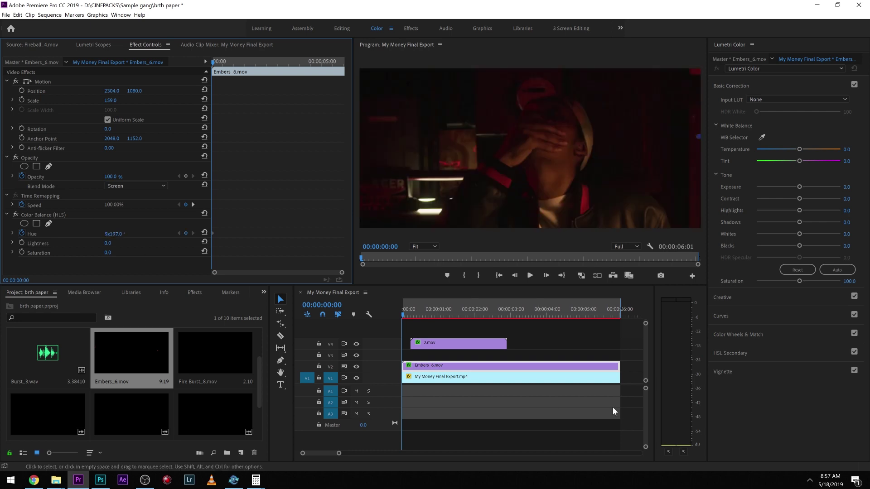
pyautogui.moveTo(563, 314); pyautogui.dragTo(621, 317)
pyautogui.moveTo(124, 238); pyautogui.dragTo(95, 238)
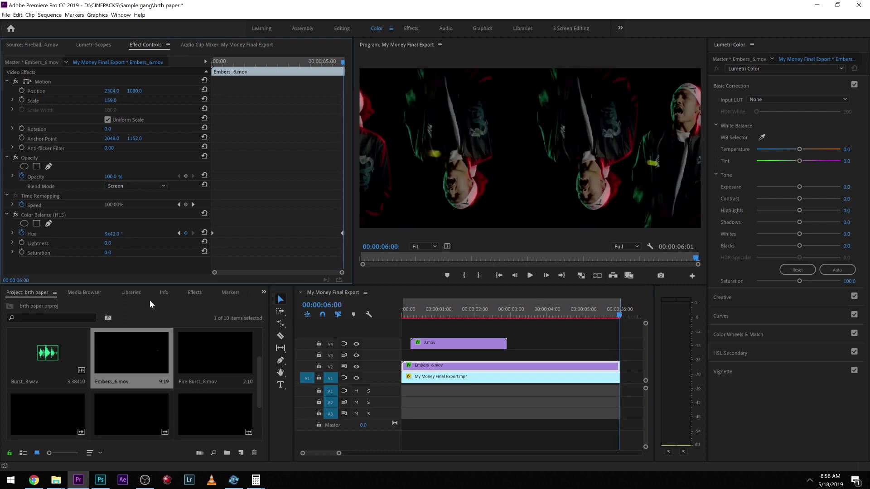
# Play and scrub the sequence to watch the embers cycle colours
pyautogui.click(418, 308)
pyautogui.press('space')
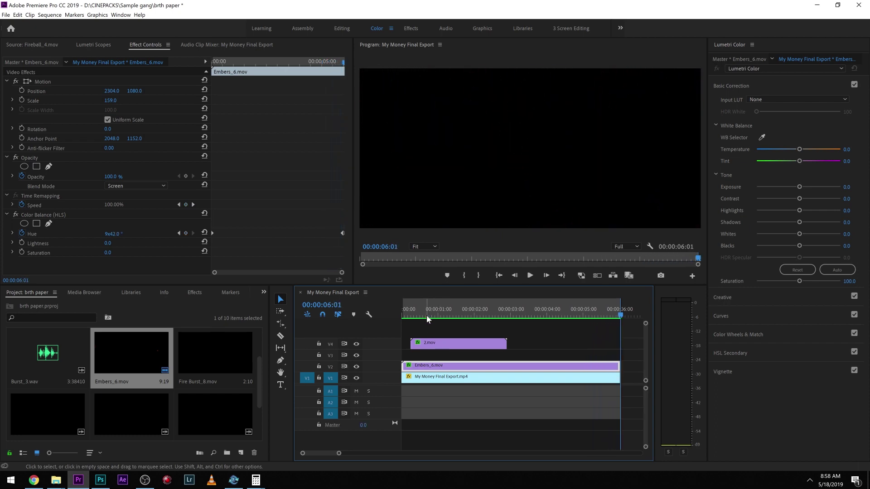
pyautogui.moveTo(426, 316); pyautogui.dragTo(539, 313)
pyautogui.press('space')
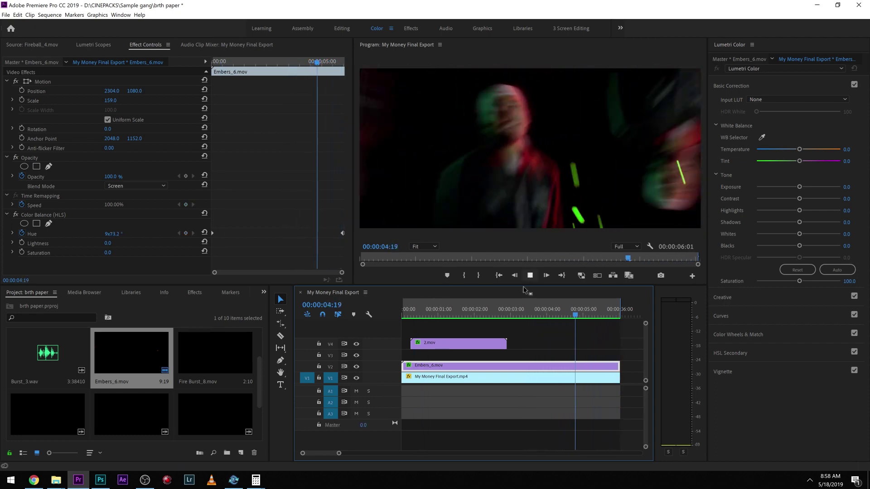
pyautogui.press('space')
pyautogui.scroll(-3, 124, 404)
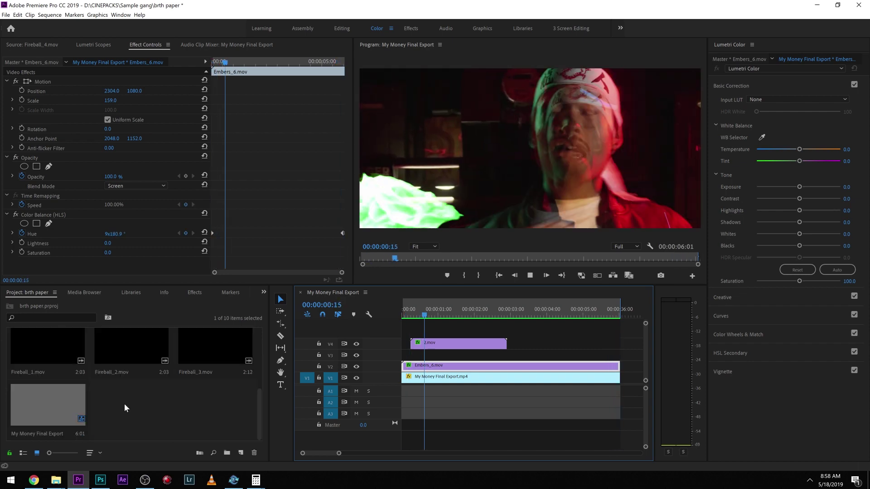
pyautogui.press('space')
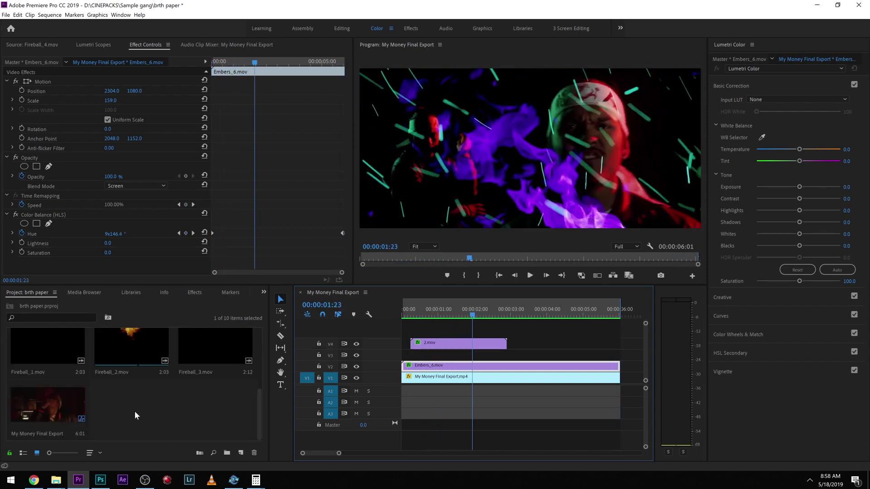
# Preview the Fireball_2.mov clip in the Source monitor
pyautogui.doubleClick(132, 344)
pyautogui.press('space')
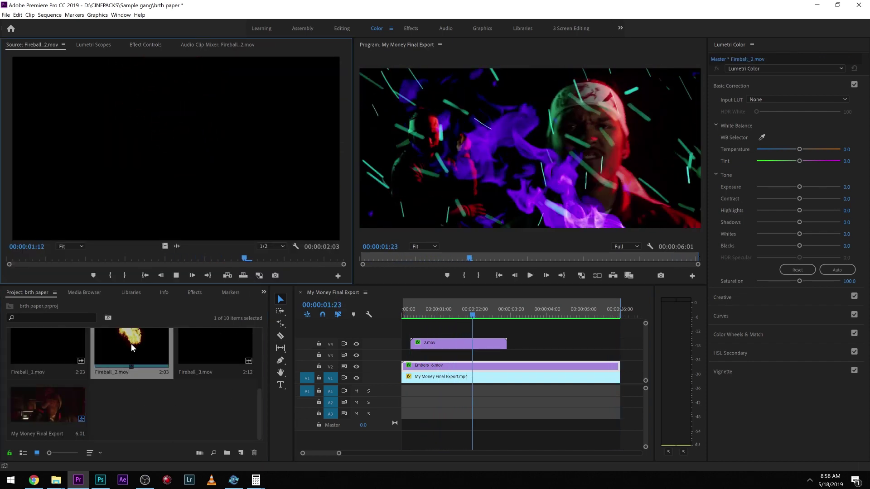
pyautogui.click(4, 262)
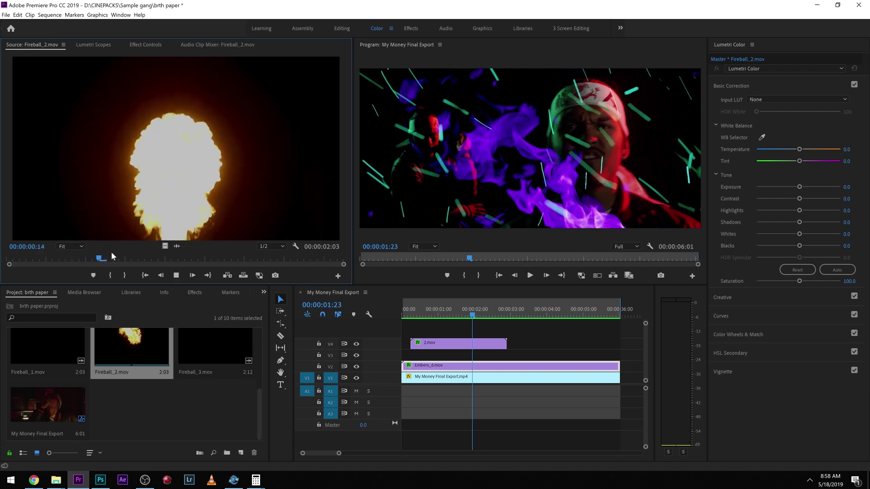
pyautogui.click(594, 374)
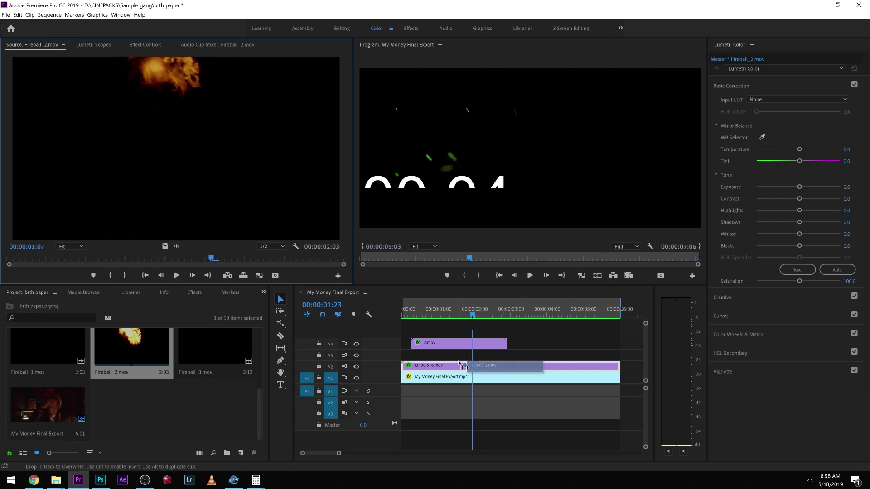
# Place Fireball_2.mov on V3 above the embers with Screen blending, undoing a trial scale-up
pyautogui.moveTo(89, 57); pyautogui.dragTo(459, 355)
pyautogui.click(145, 44)
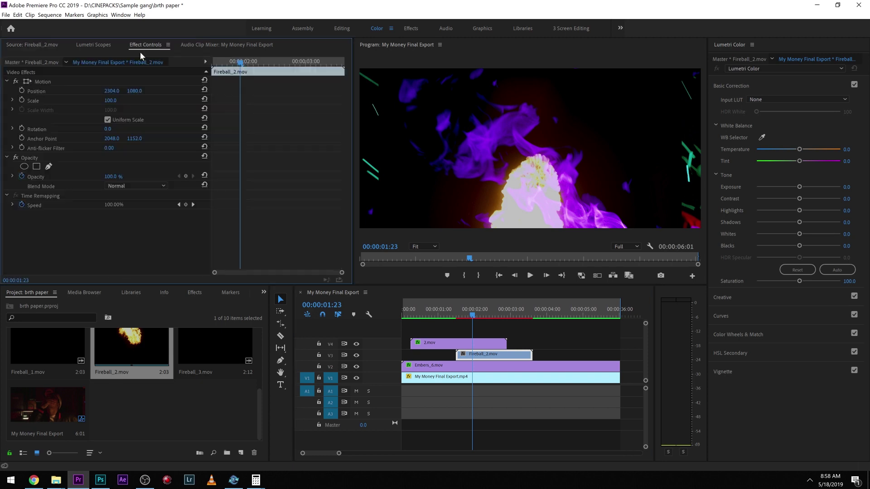
pyautogui.click(136, 186)
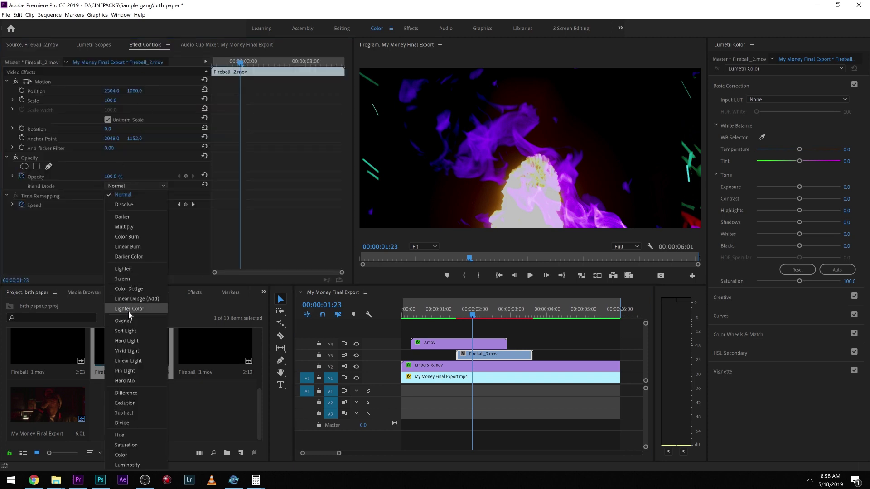
pyautogui.click(123, 279)
pyautogui.click(483, 358)
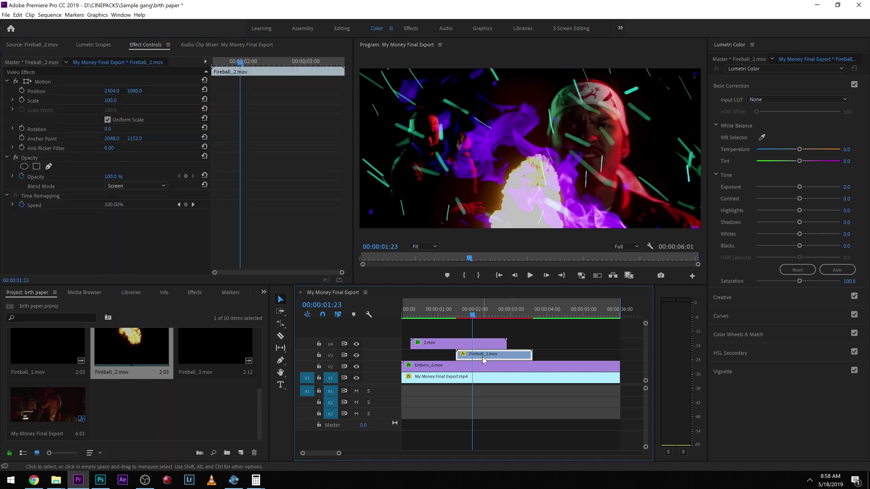
pyautogui.moveTo(110, 101); pyautogui.dragTo(126, 100)
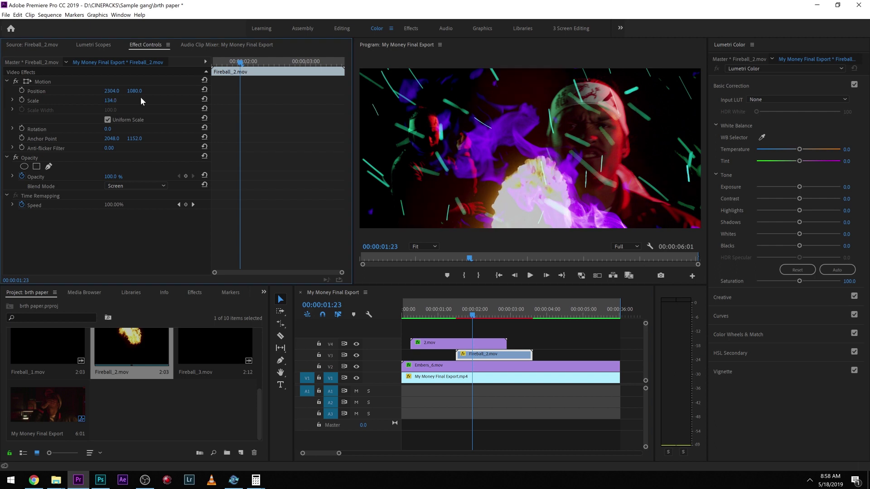
pyautogui.click(205, 81)
pyautogui.press('Left')
pyautogui.press('Left')
pyautogui.press('Left')
pyautogui.press('Left')
pyautogui.press('Left')
pyautogui.press('Left')
pyautogui.press('Left')
pyautogui.press('Left')
pyautogui.press('Left')
pyautogui.press('Left')
pyautogui.press('Left')
# Move the fireball to position 921, 1049.4 and set a Position keyframe
pyautogui.click(39, 80)
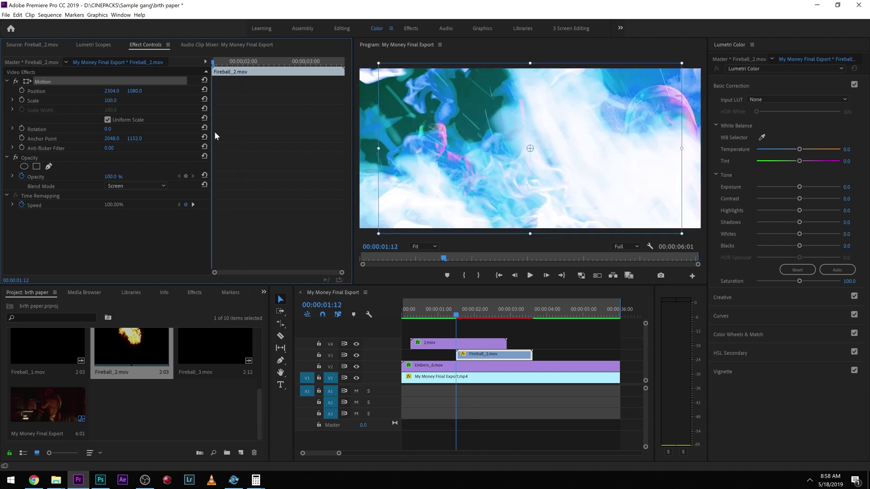
pyautogui.moveTo(546, 193); pyautogui.dragTo(462, 190)
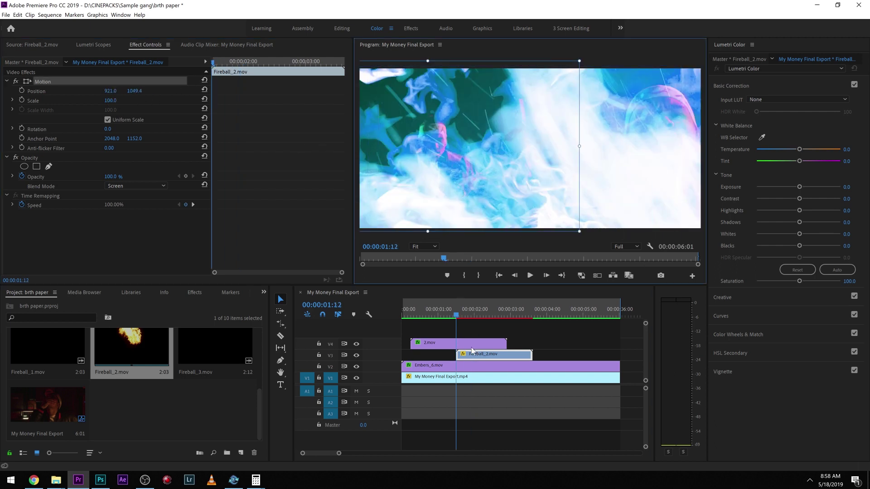
pyautogui.click(455, 317)
pyautogui.moveTo(455, 316)
pyautogui.mouseDown()
pyautogui.moveTo(512, 296)
pyautogui.moveTo(464, 303)
pyautogui.mouseUp()
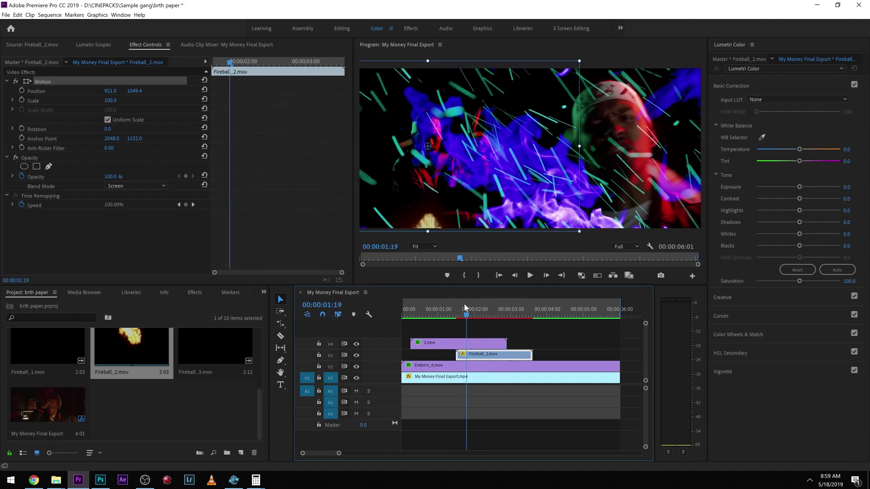
pyautogui.click(22, 100)
# Keyframe the fireball's Scale from 100 to 229 at 00:00:02:05, then play back the zoom
pyautogui.click(21, 91)
pyautogui.moveTo(509, 315); pyautogui.dragTo(518, 316)
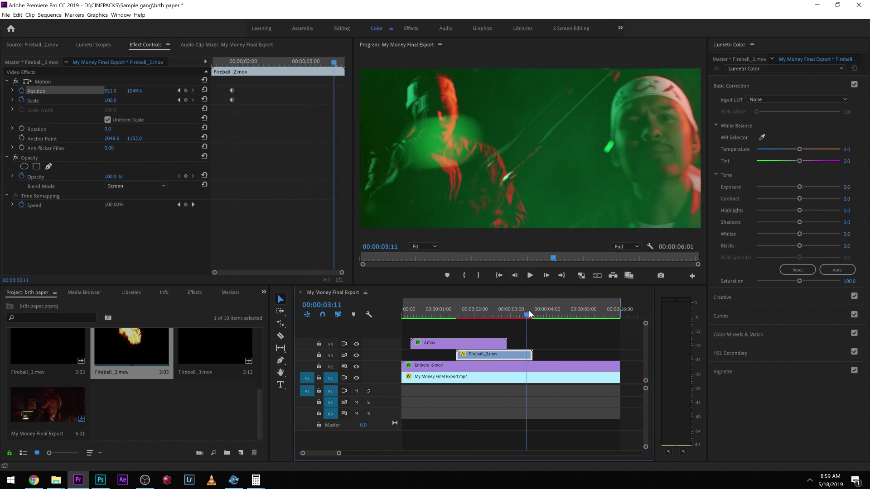
pyautogui.moveTo(529, 311); pyautogui.dragTo(473, 319)
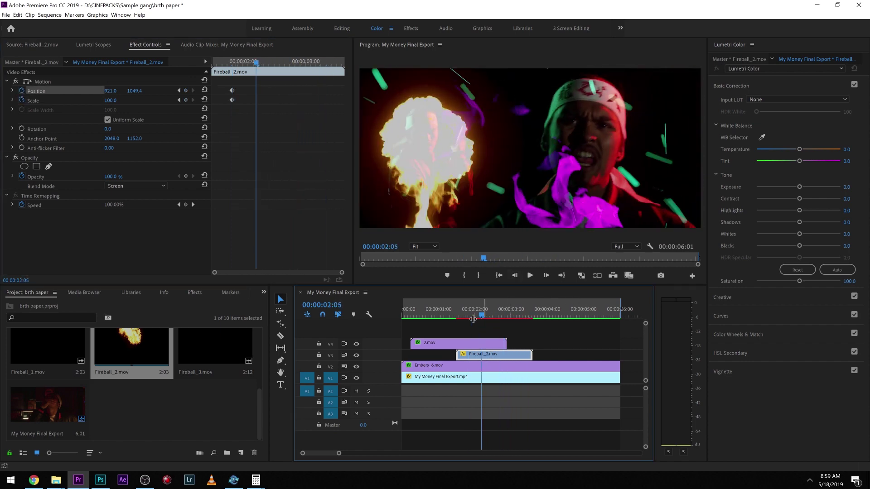
pyautogui.moveTo(110, 100); pyautogui.dragTo(168, 100)
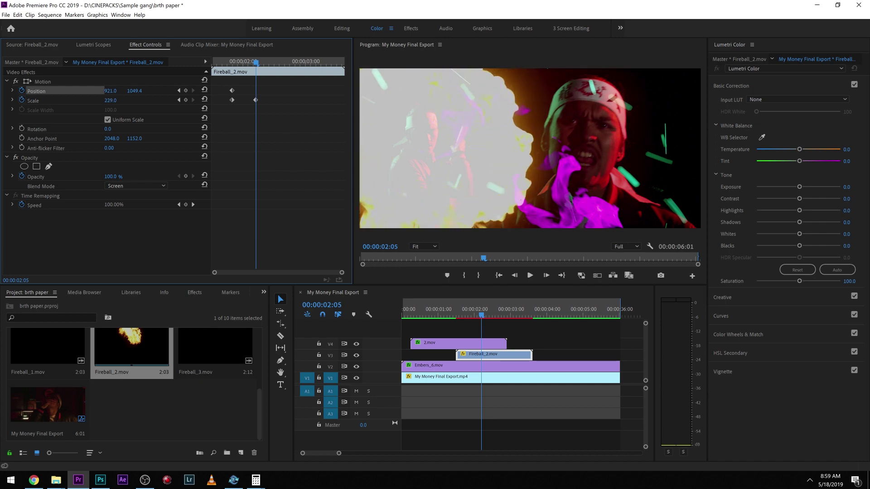
pyautogui.moveTo(502, 319); pyautogui.dragTo(451, 310)
pyautogui.press('space')
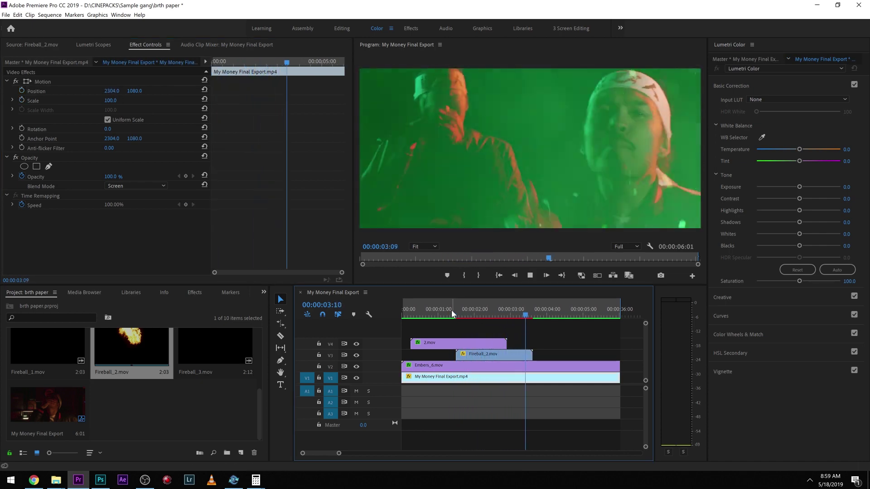
pyautogui.click(455, 311)
# Apply Color Balance (HLS) to Fireball_2.mov and keyframe Hue to spin many rotations by 00:00:03:14
pyautogui.click(458, 354)
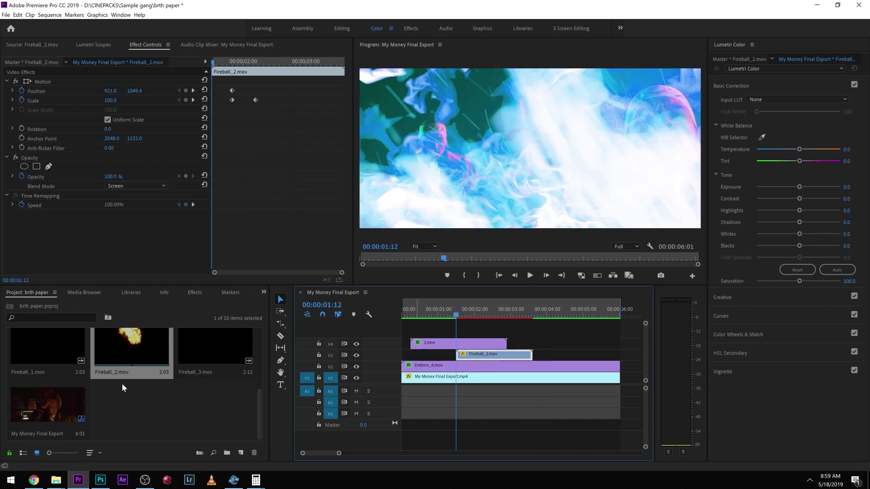
pyautogui.click(195, 292)
pyautogui.moveTo(46, 369); pyautogui.dragTo(46, 252)
pyautogui.click(22, 233)
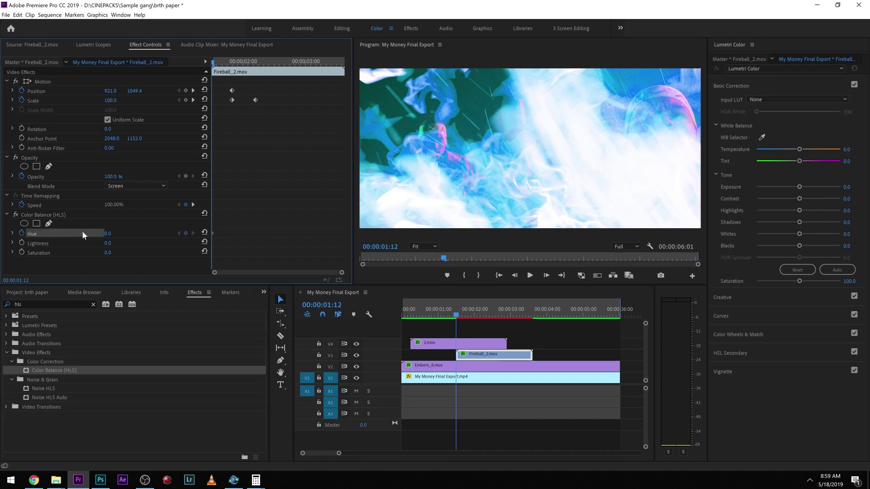
pyautogui.click(532, 314)
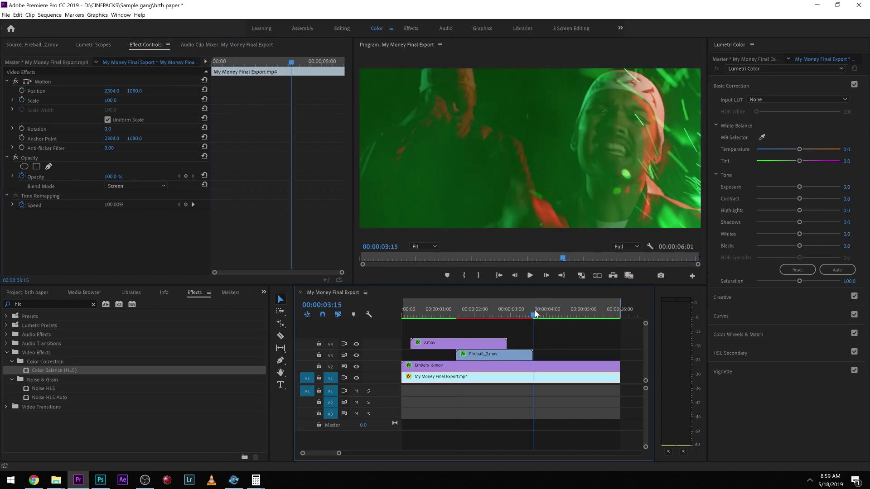
pyautogui.click(475, 356)
pyautogui.moveTo(109, 234); pyautogui.dragTo(124, 242)
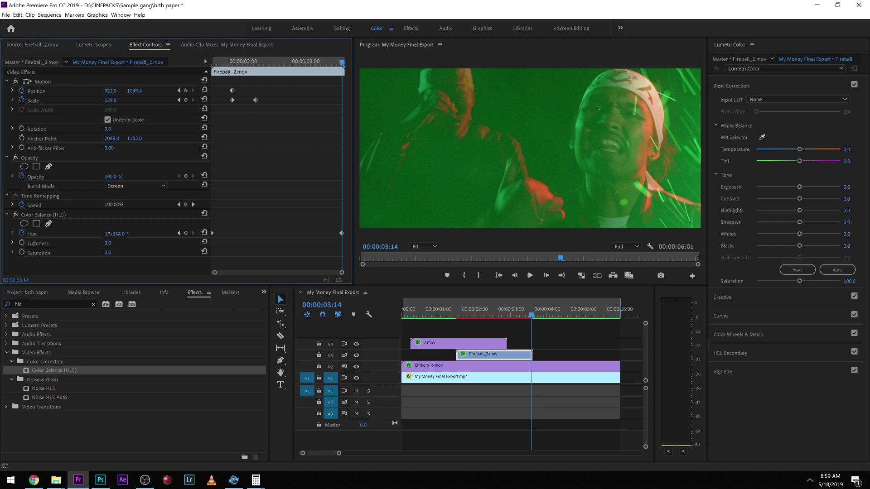
# Preview the hue cycle, set Hue to 56° at 00:00:02:01, and drop the sound effect on A1
pyautogui.click(443, 309)
pyautogui.press('Return')
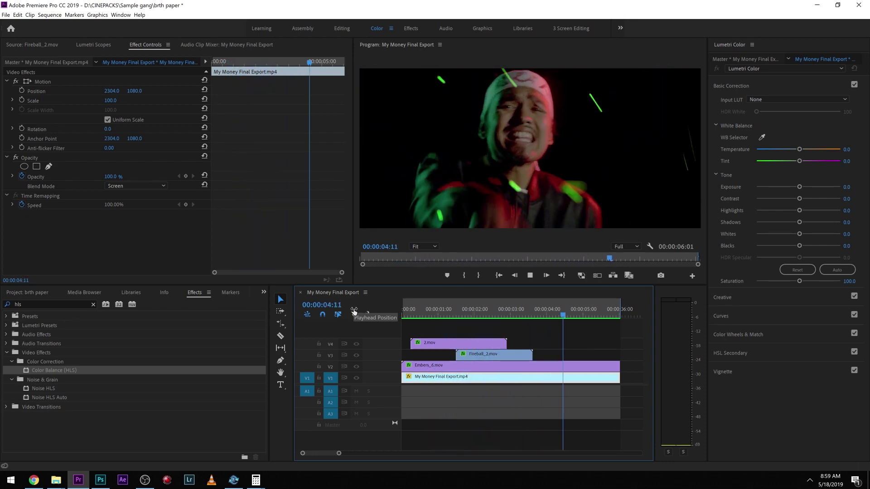
pyautogui.click(476, 310)
pyautogui.press('b')
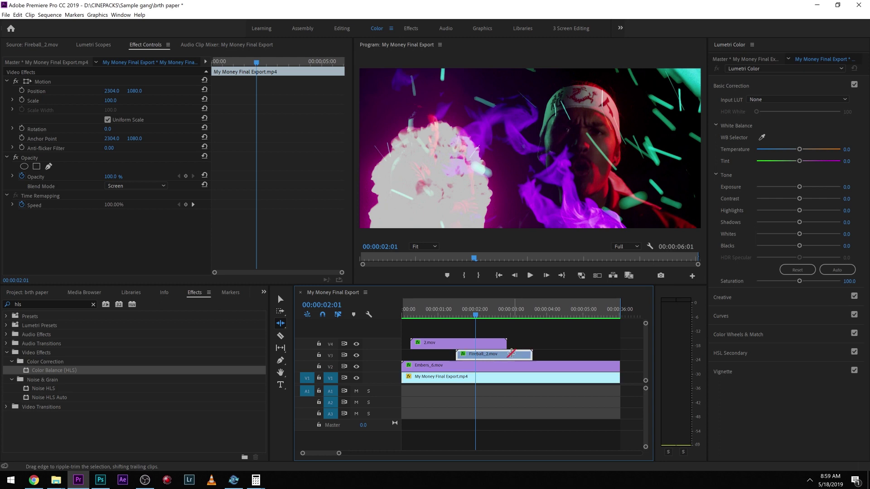
pyautogui.click(511, 354)
pyautogui.moveTo(109, 233); pyautogui.dragTo(118, 233)
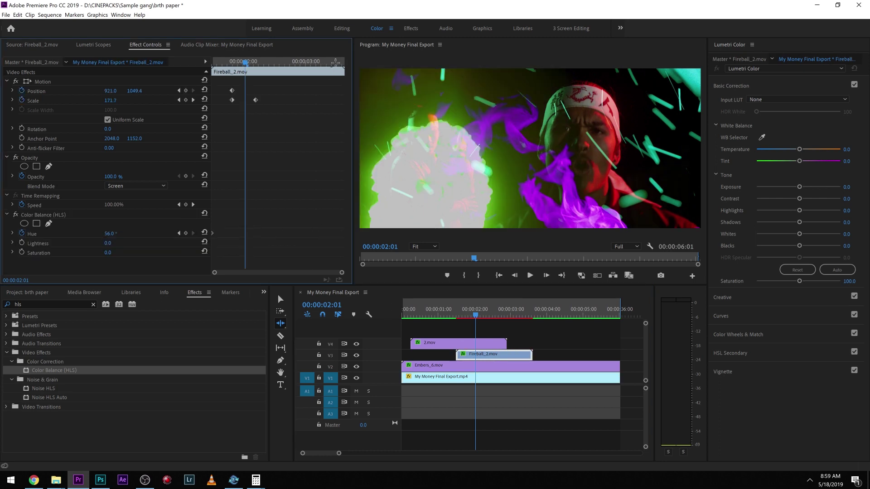
pyautogui.moveTo(48, 415); pyautogui.dragTo(422, 390)
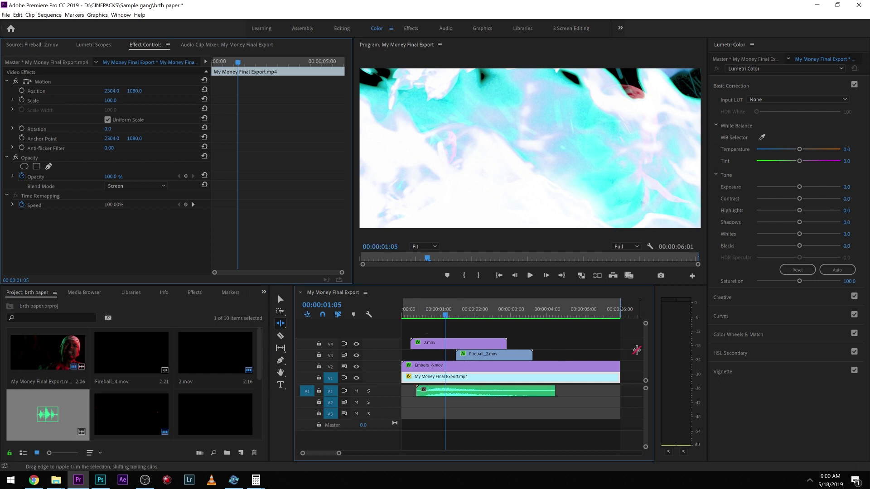
# Play the layered sequence with the A1 sound effect from 00:00:00:00, then return to the first frame
pyautogui.press('v')
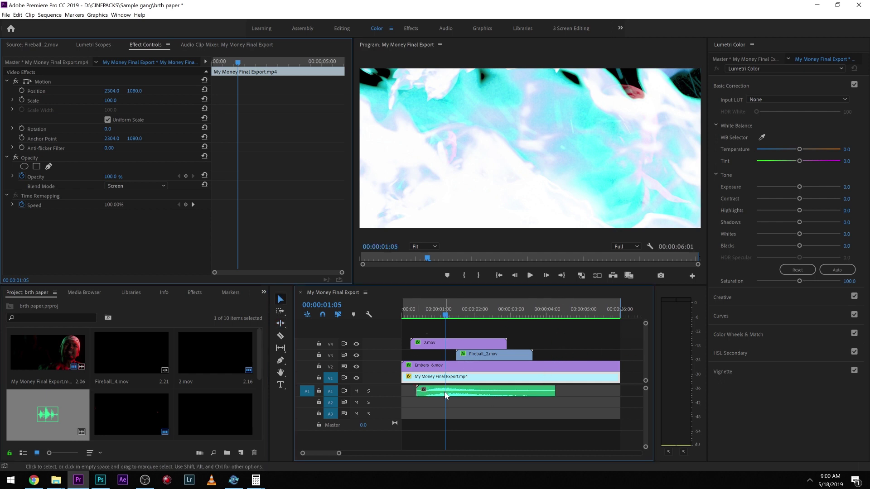
pyautogui.click(437, 313)
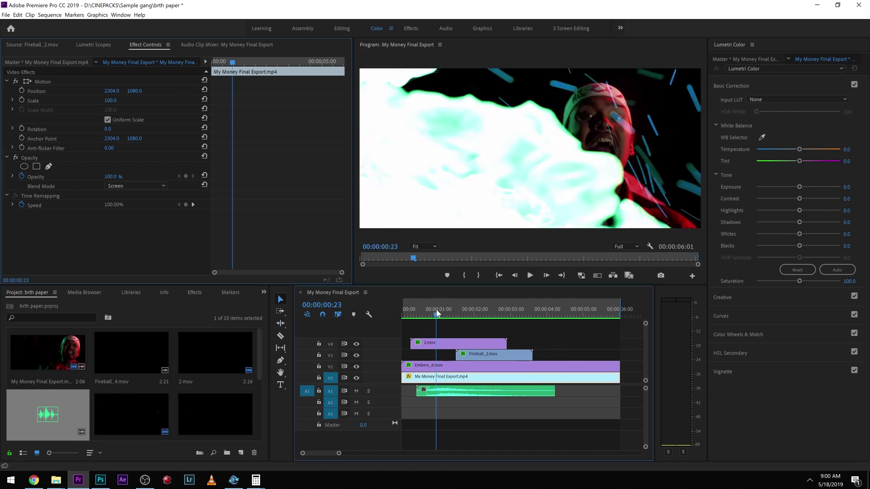
pyautogui.moveTo(436, 309); pyautogui.dragTo(392, 356)
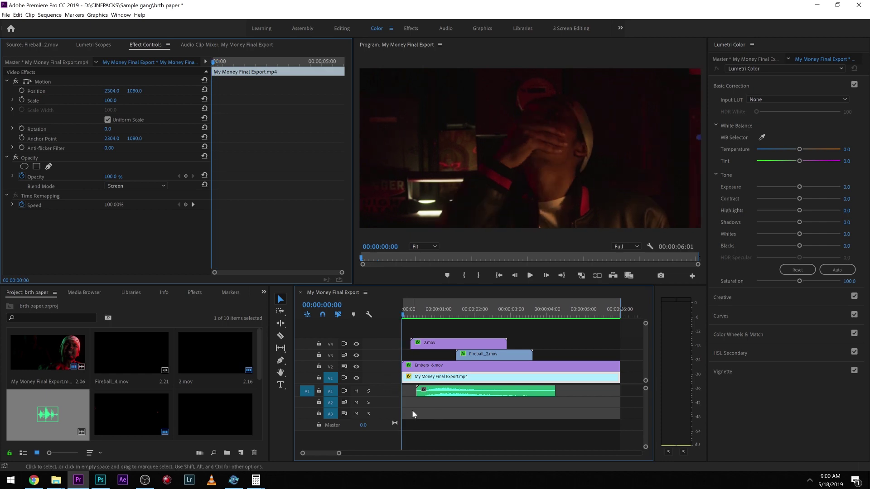
pyautogui.press('space')
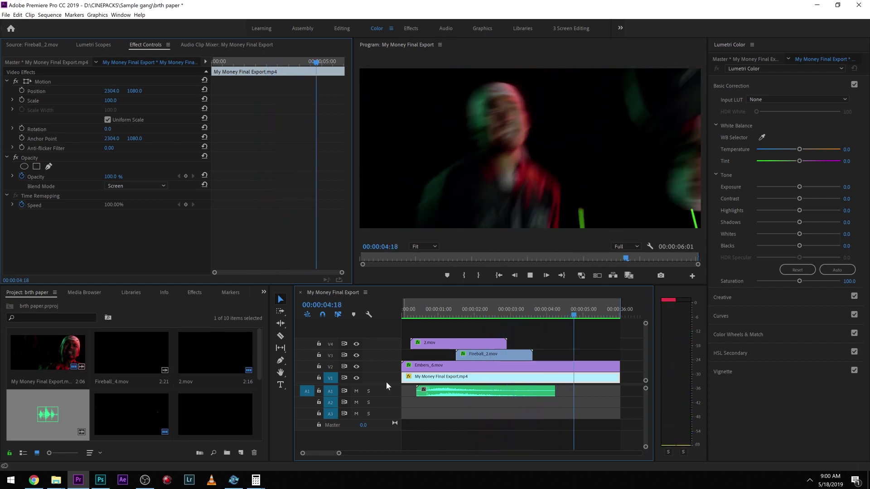
pyautogui.press('space')
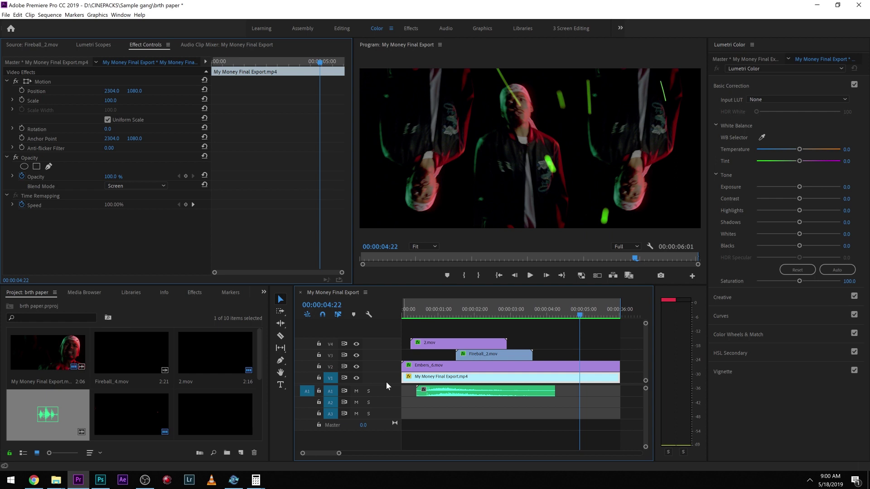
pyautogui.click(404, 312)
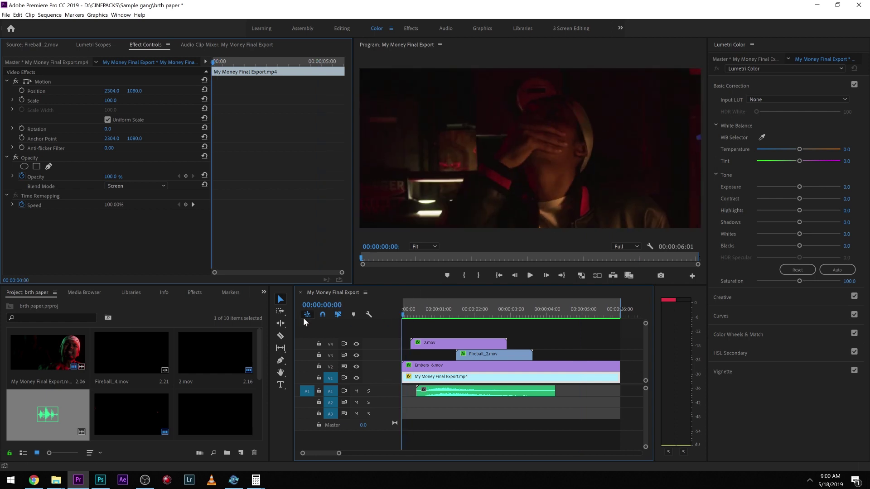